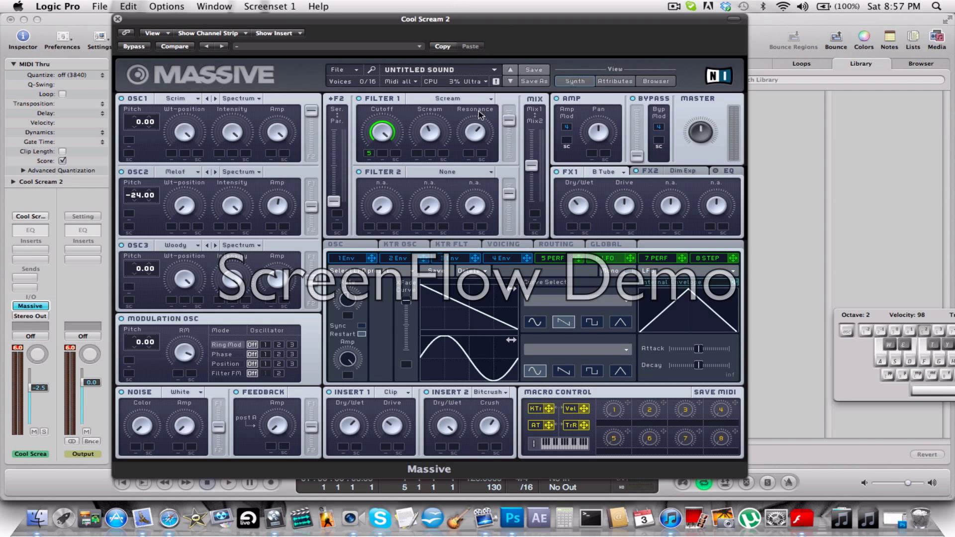
Step: Play a few test notes to audition the Cool Scream 2 patch
key("t")
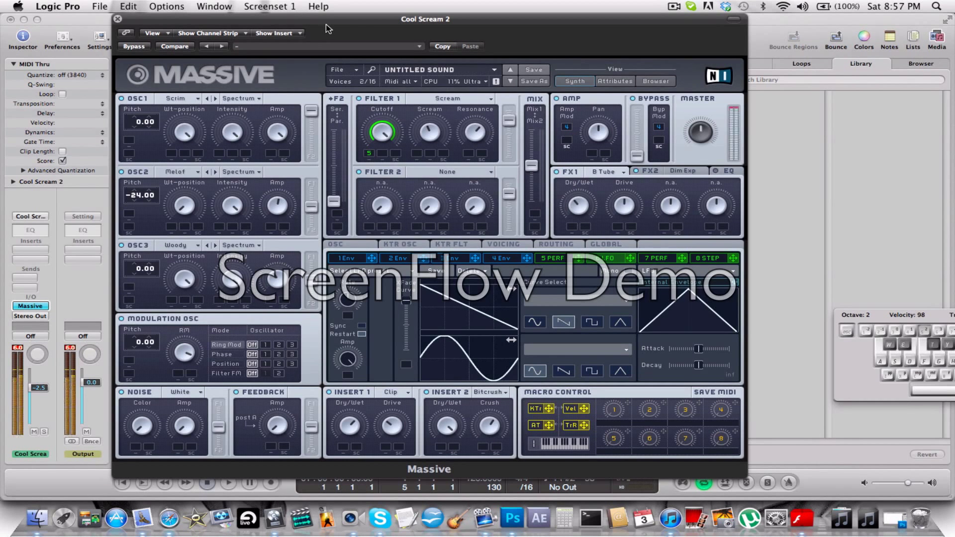
key("t")
key("t")
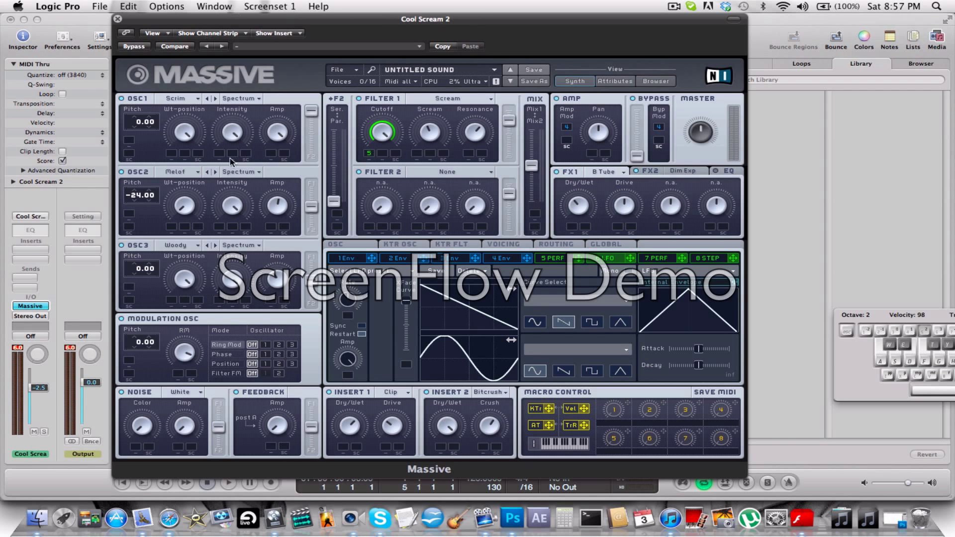
Step: Select the oscillator wavetables: Screamer for OSC1, Melofant for OSC2 and Woody for OSC3
left_click(168, 102)
left_click(301, 209)
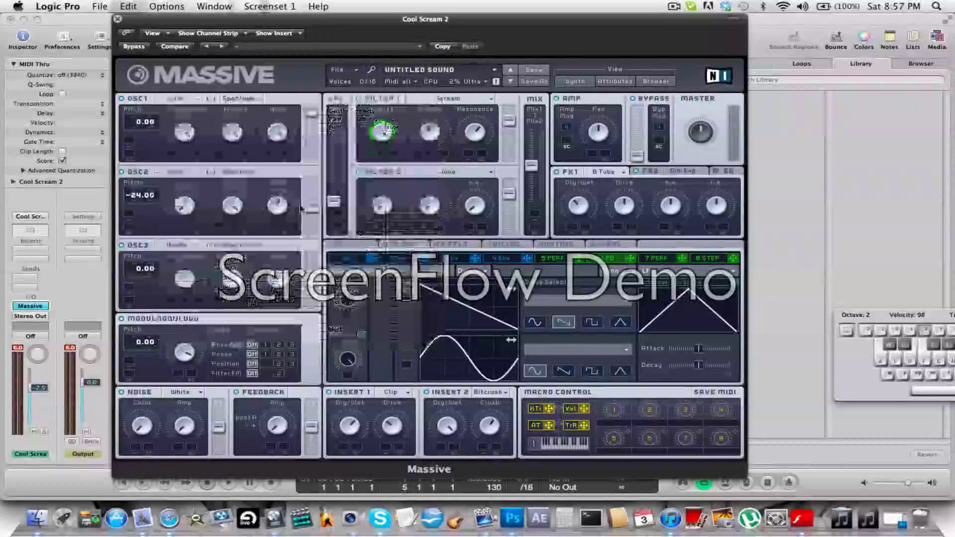
left_click(182, 178)
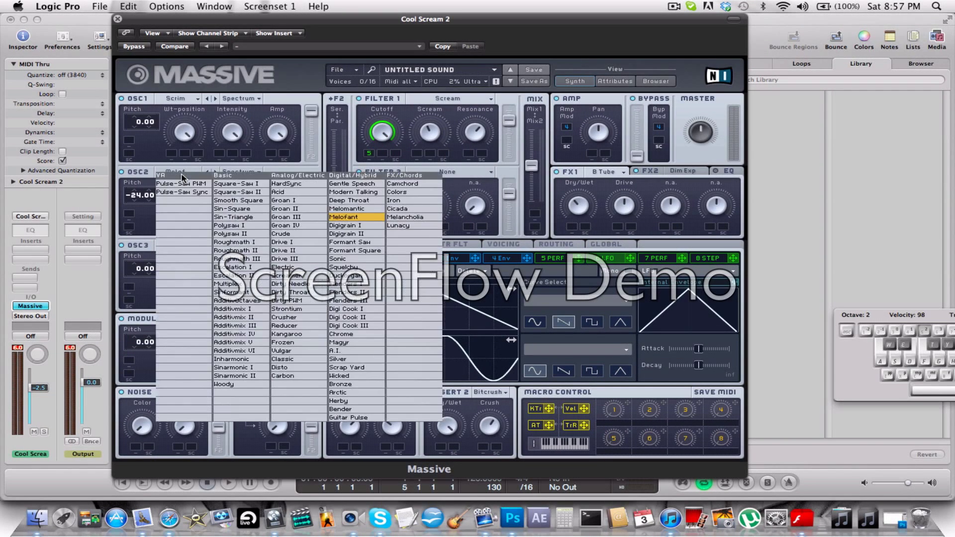
left_click(362, 218)
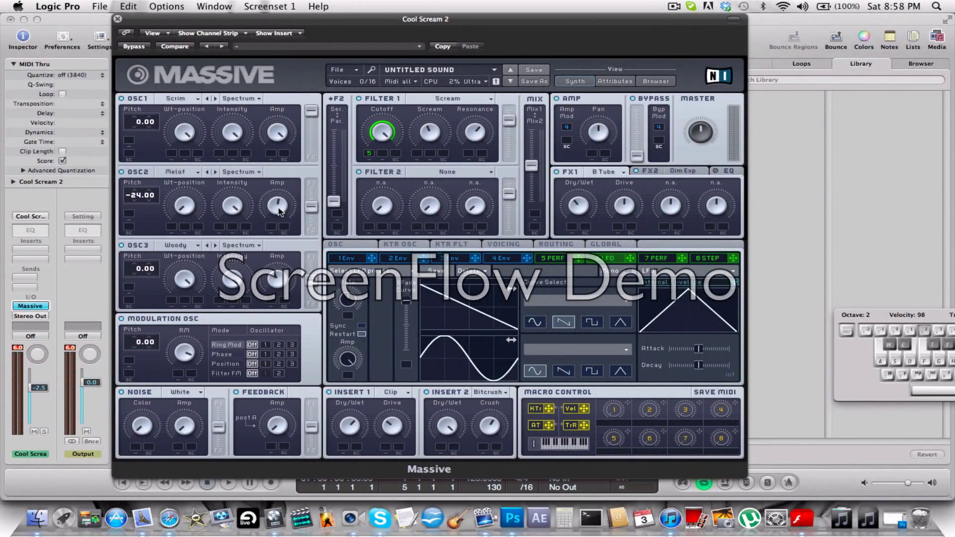
left_click(177, 247)
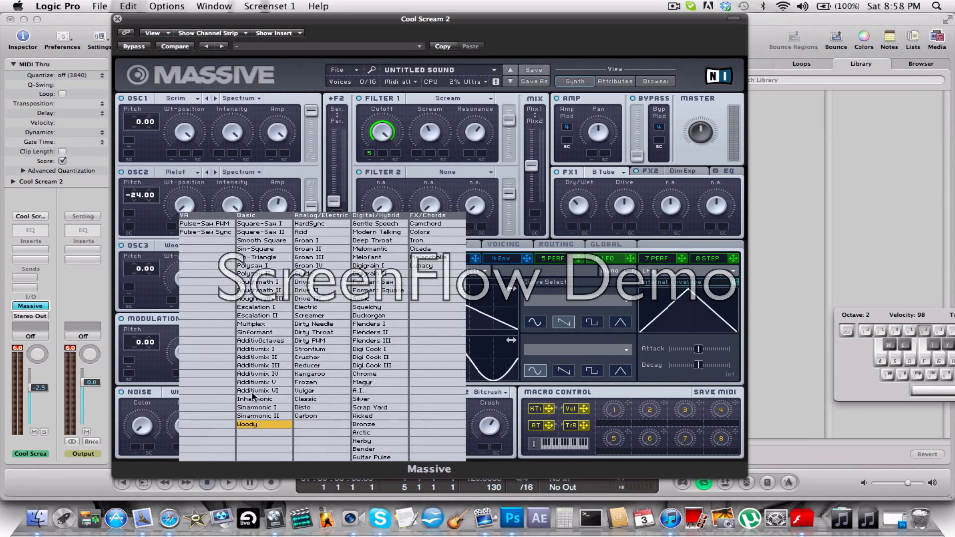
left_click(255, 421)
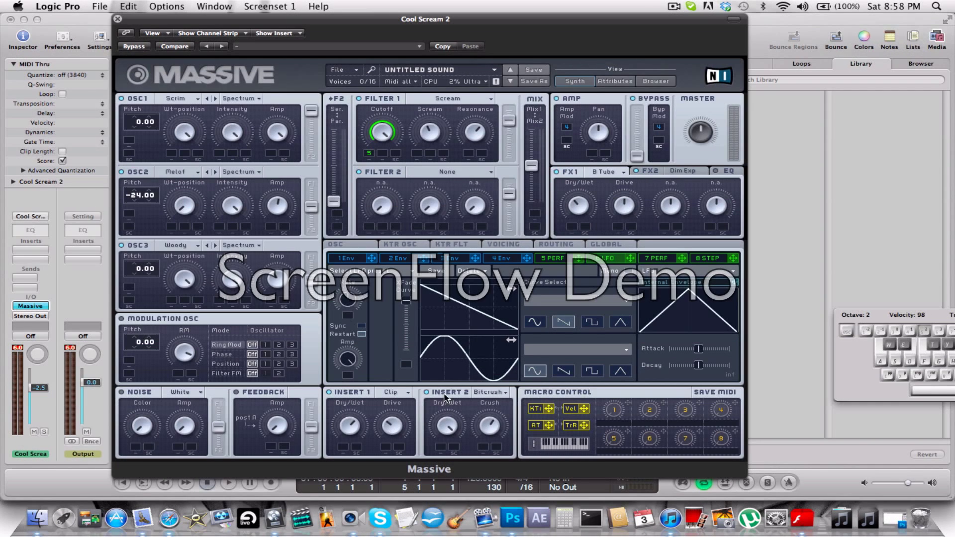
Step: Set Insert 2 to Bitcrusher and Filter 1 to the Scream type
left_click(487, 392)
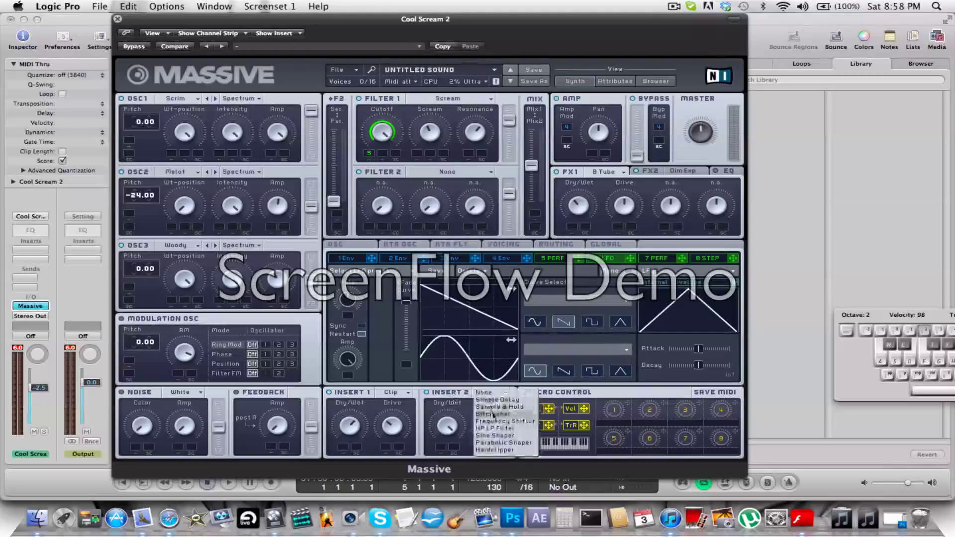
left_click(493, 415)
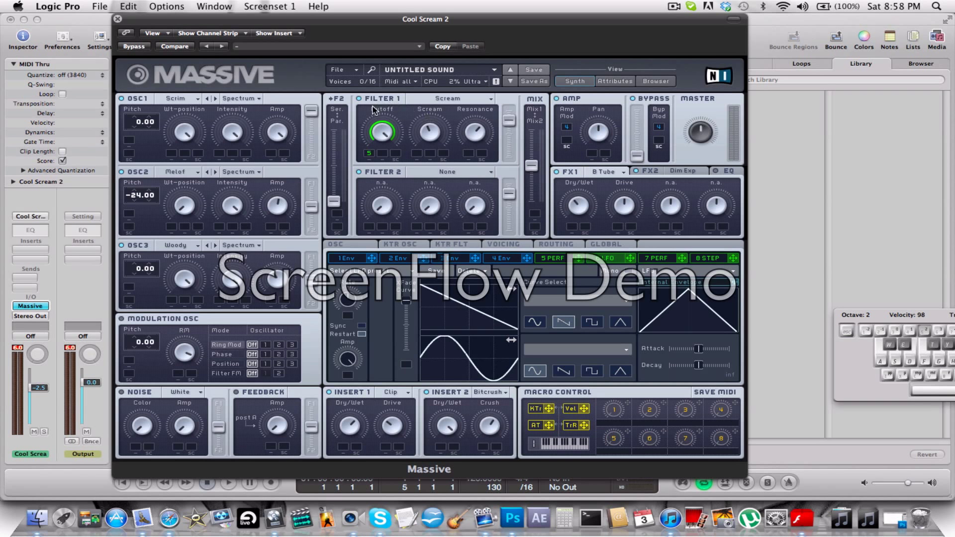
left_click(435, 99)
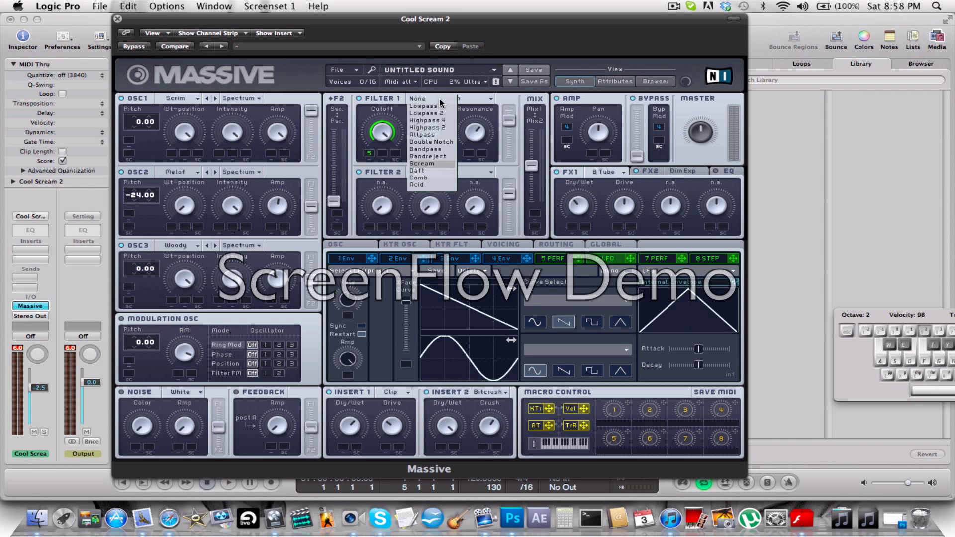
left_click(423, 163)
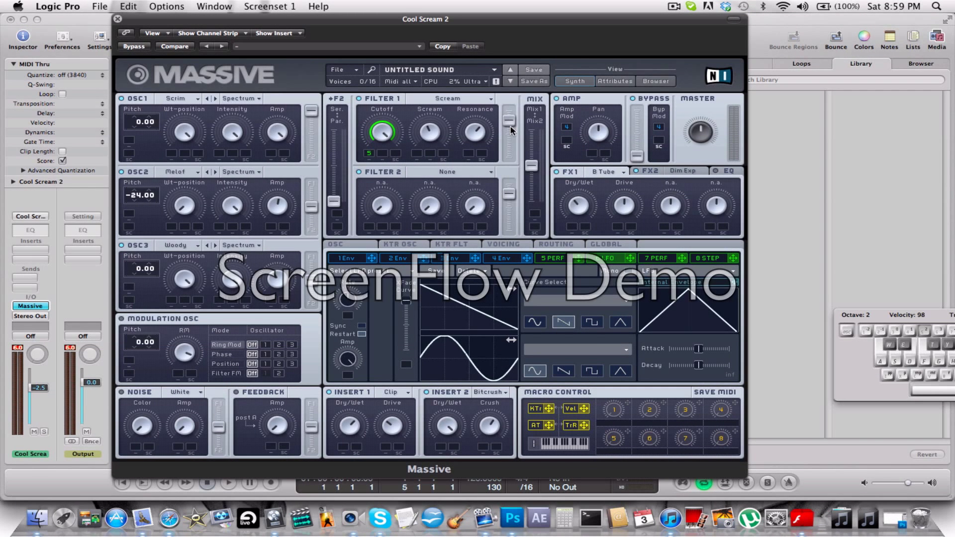
Step: Check the FX1 effect choices, then show the FX2 Dim Exp settings and the EQ settings
left_click(609, 178)
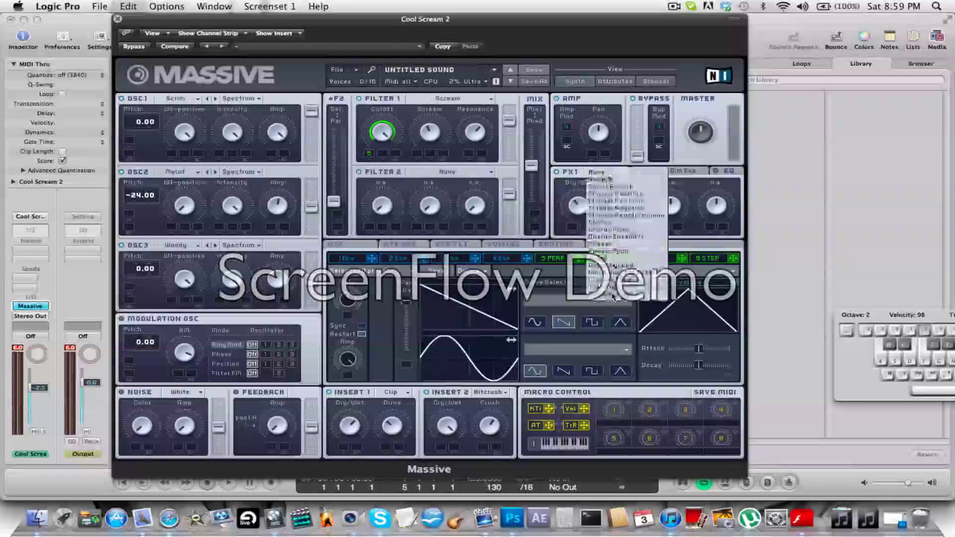
left_click(599, 243)
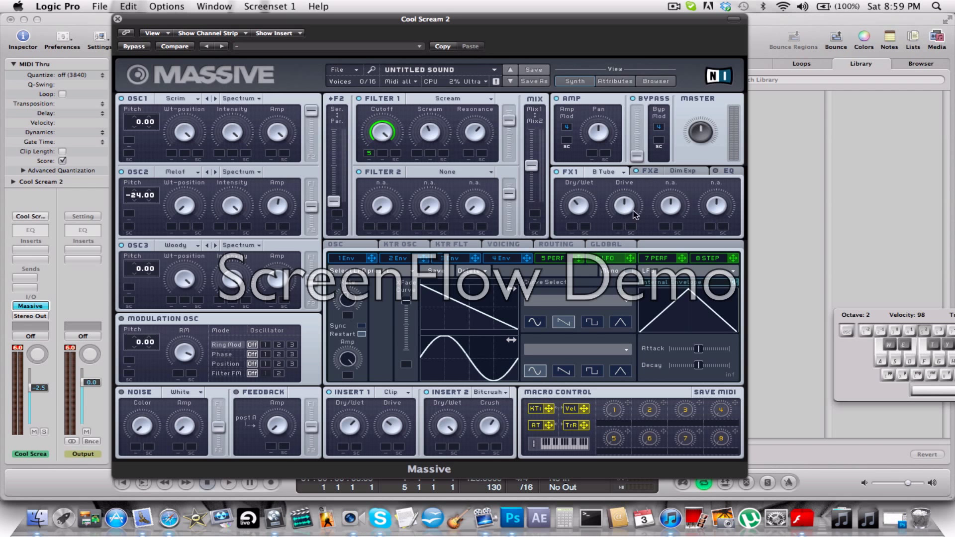
left_click(654, 172)
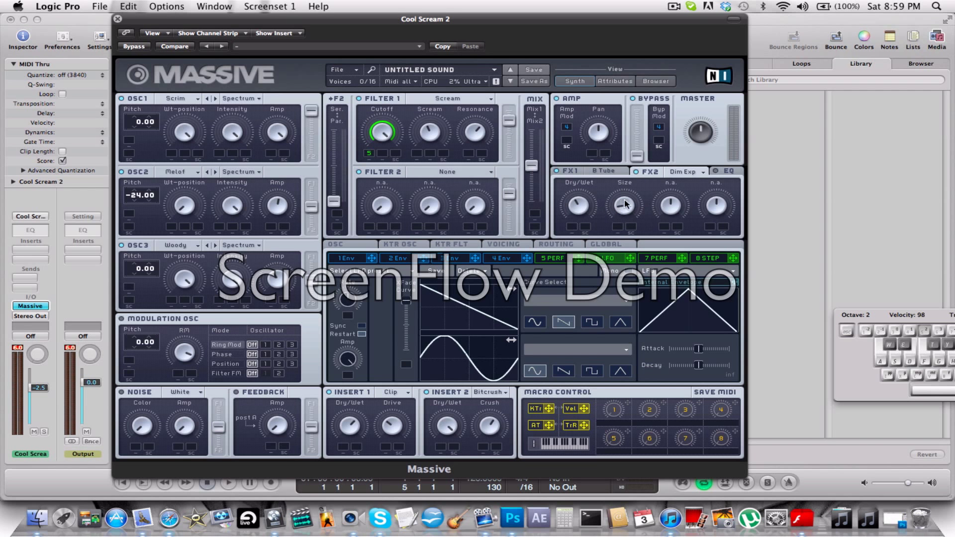
left_click(735, 173)
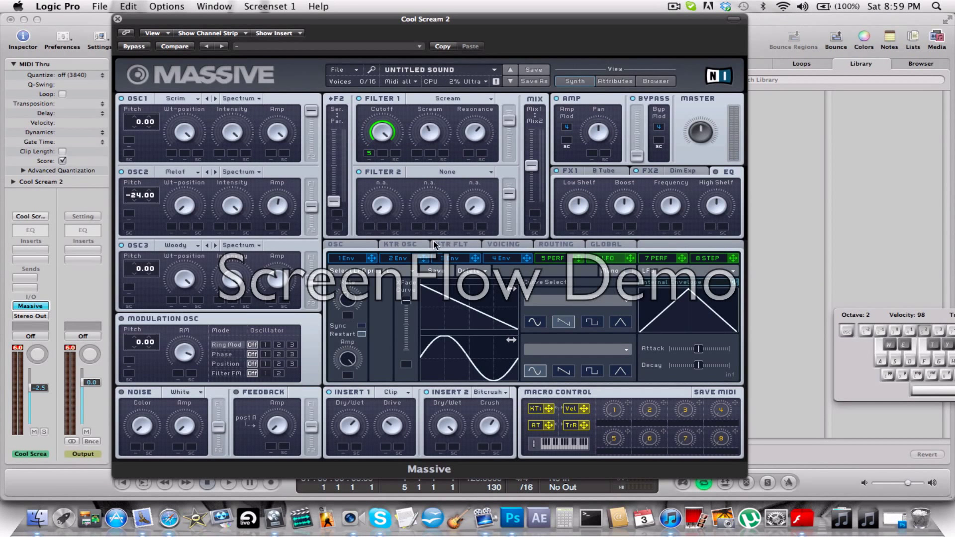
Step: Set modulator 5 to Performer and show its curve shapes with Load Curve
left_click(546, 260)
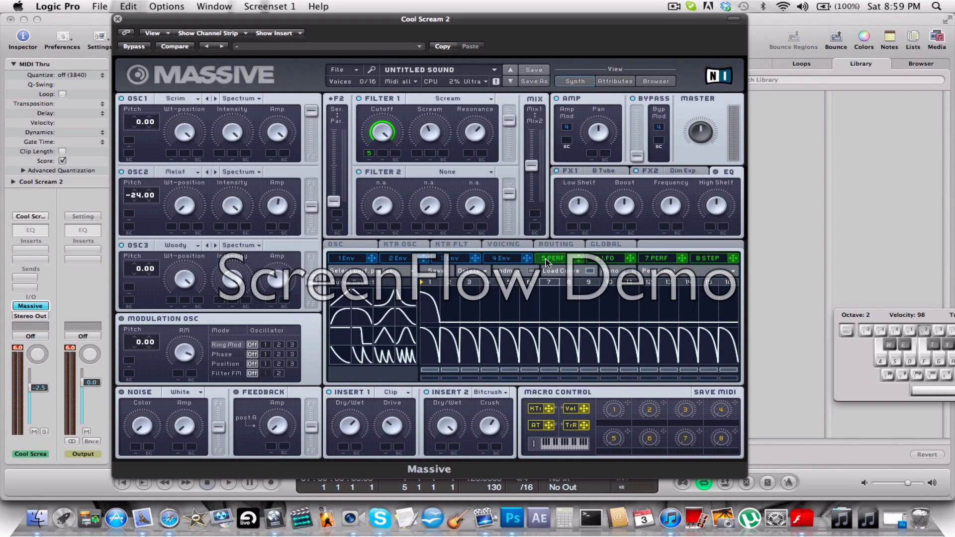
left_click(667, 272)
left_click(665, 275)
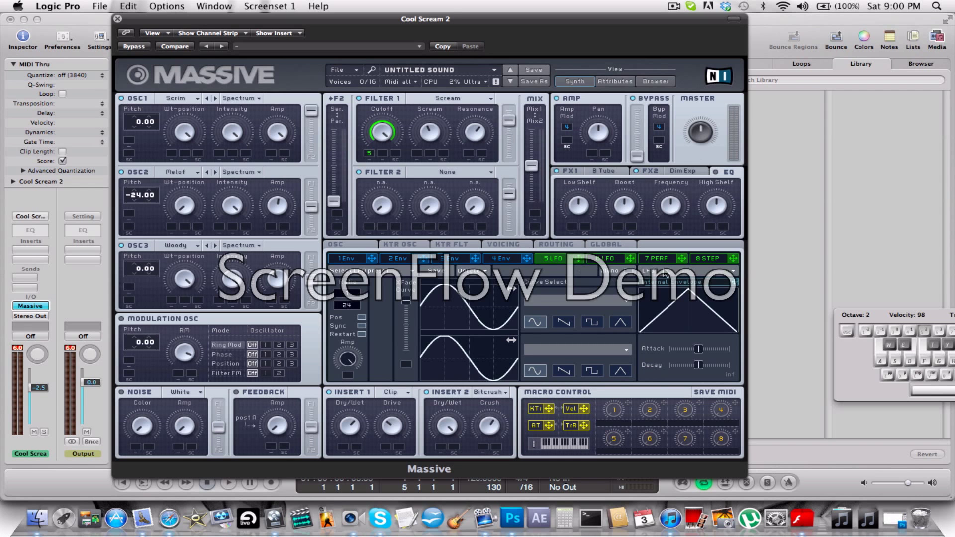
left_click(664, 276)
left_click(661, 277)
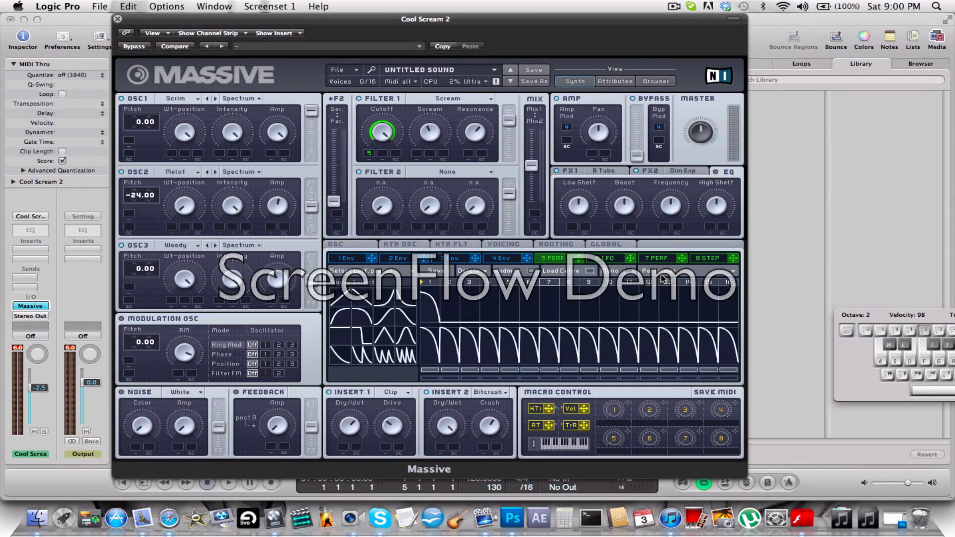
left_click(588, 272)
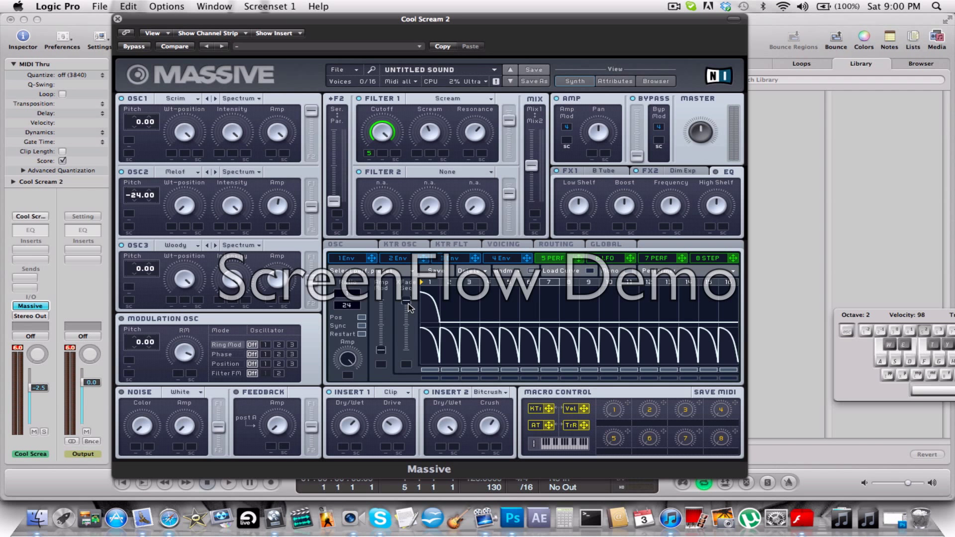
left_click(589, 271)
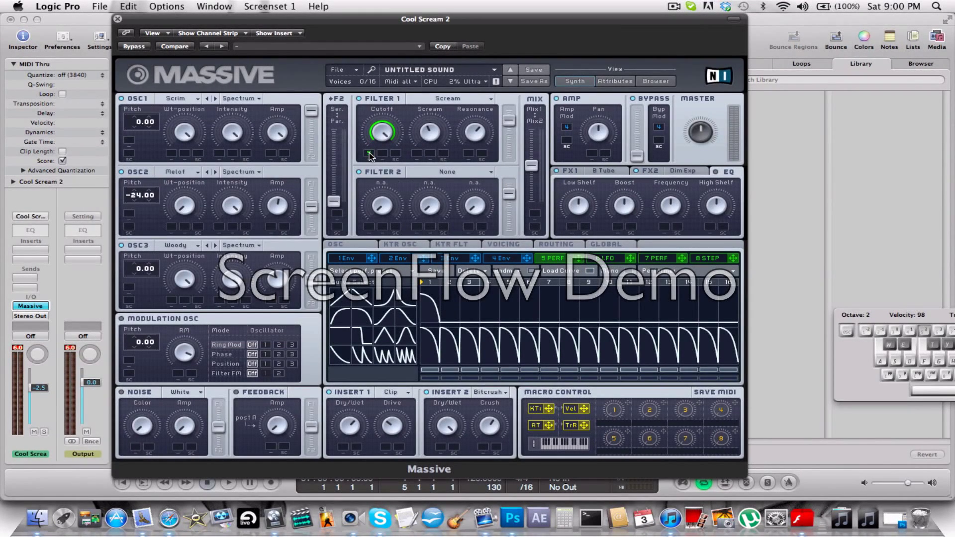
Step: Assign performer 5 to the Filter 1 cutoff and set its modulation range around the whole knob
left_click_drag(579, 258, 369, 186)
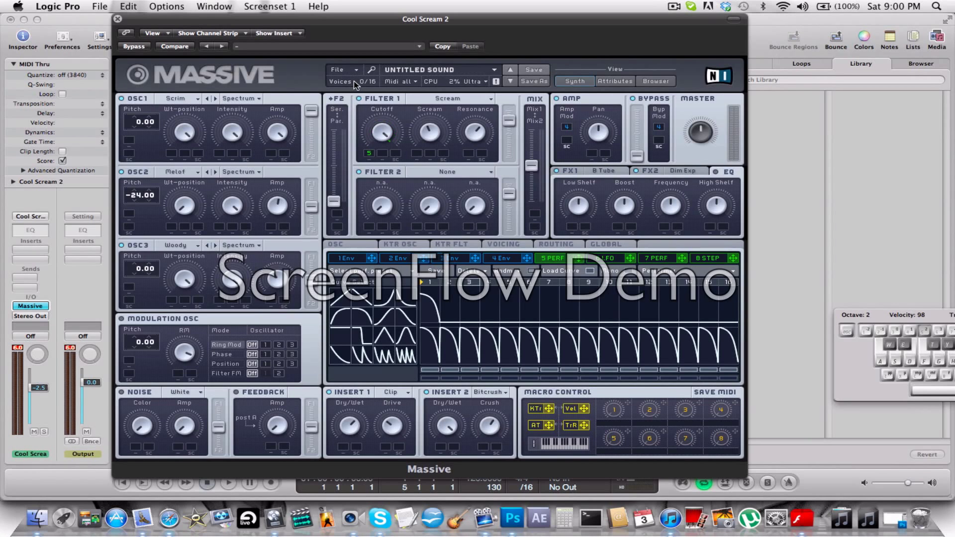
left_click_drag(370, 159, 373, 282)
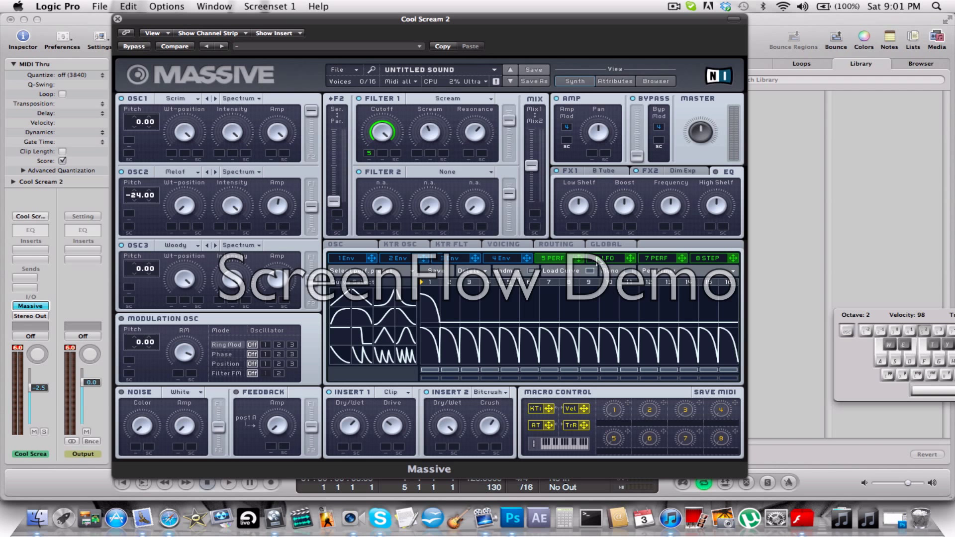
Step: Open LFO 6 and assign it to the pitch of OSC1, OSC2 and OSC3
left_click(600, 260)
left_click_drag(222, 171, 131, 144)
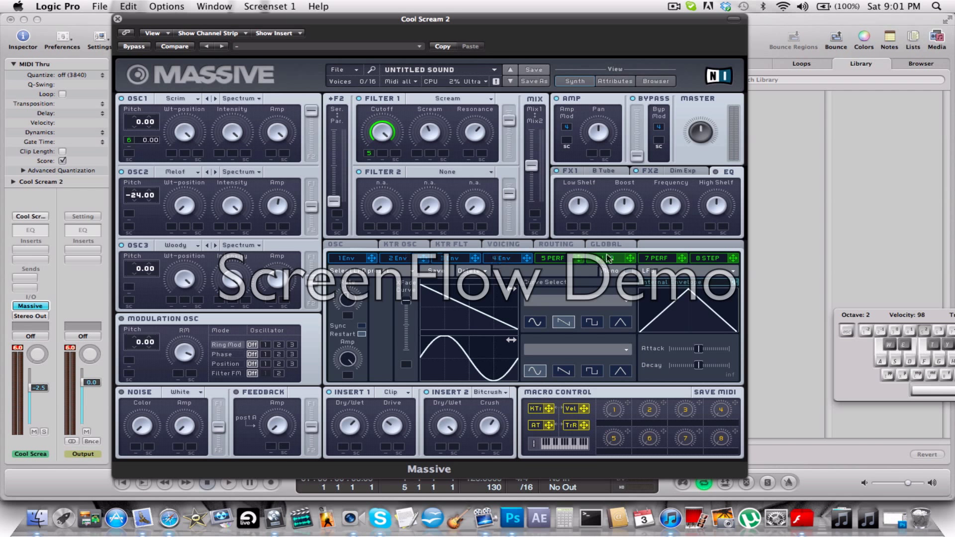
left_click_drag(629, 259, 130, 213)
left_click_drag(630, 260, 130, 288)
Step: Set the LFO 6 pitch modulation amount to 12.00 on all three oscillators
left_click_drag(145, 136, 148, 127)
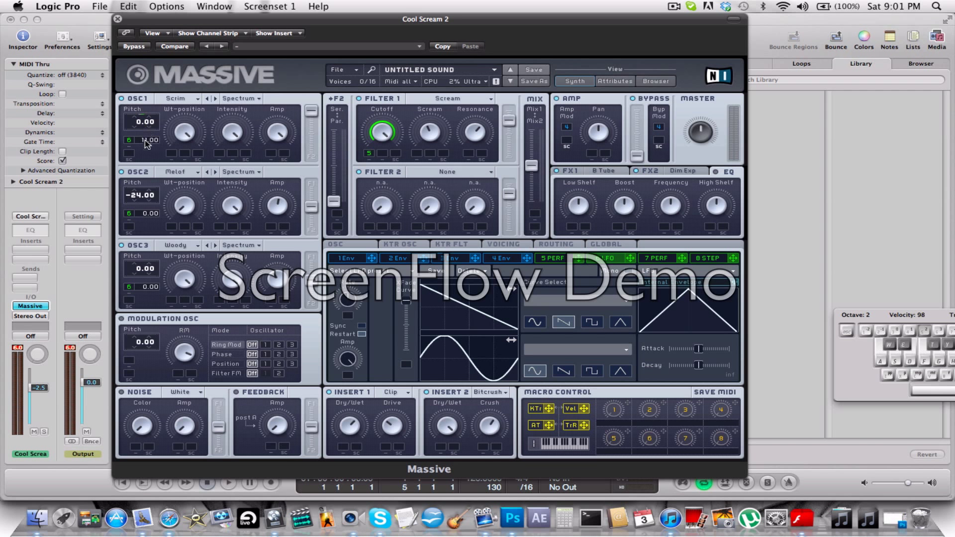
left_click_drag(146, 219, 146, 199)
left_click_drag(144, 290, 145, 280)
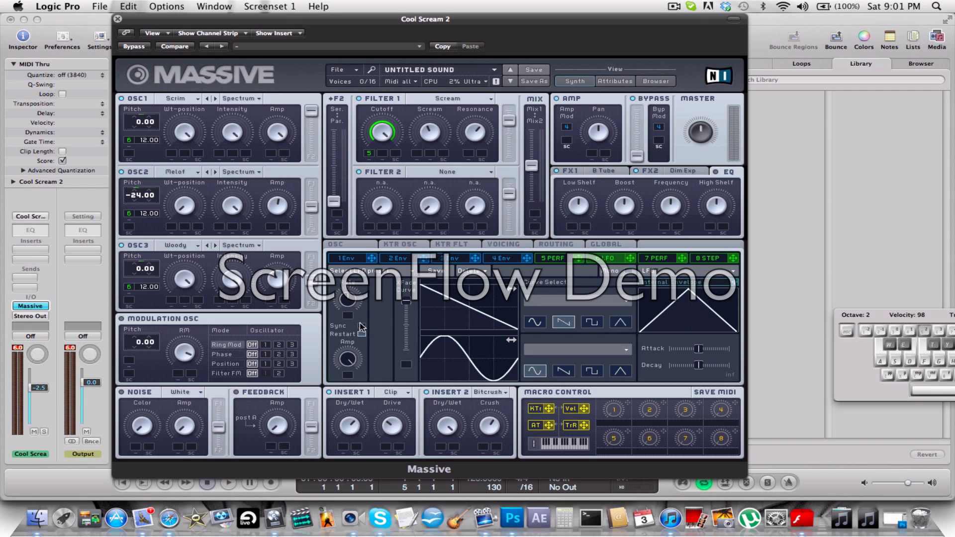
Step: Sync LFO 6 to the tempo, audition a note and set the denominator of its rate ratio to 2
left_click(354, 307)
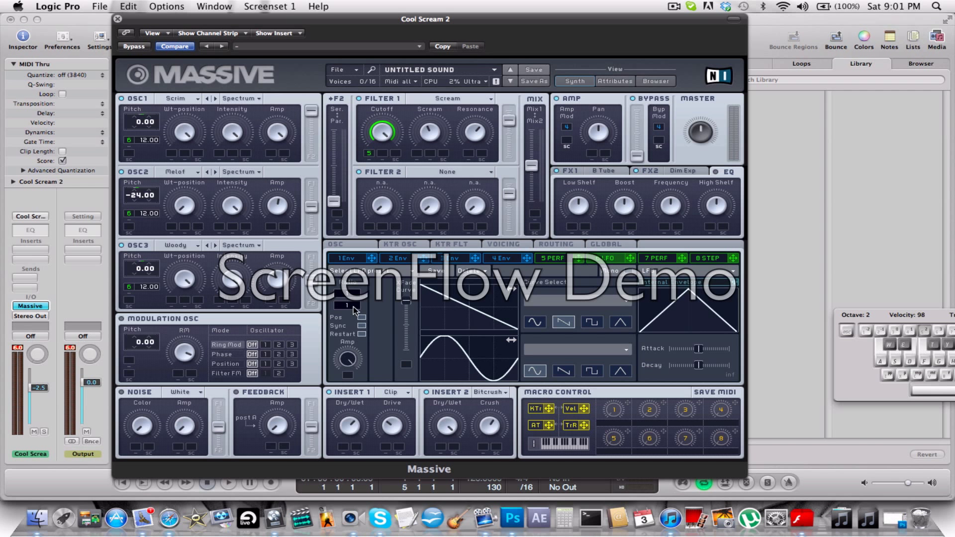
left_click_drag(354, 307, 357, 305)
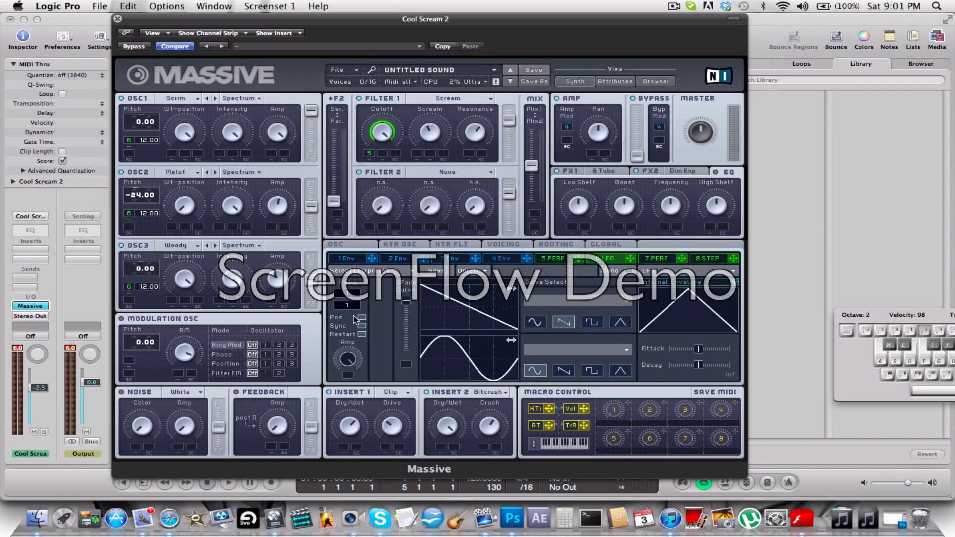
key("t")
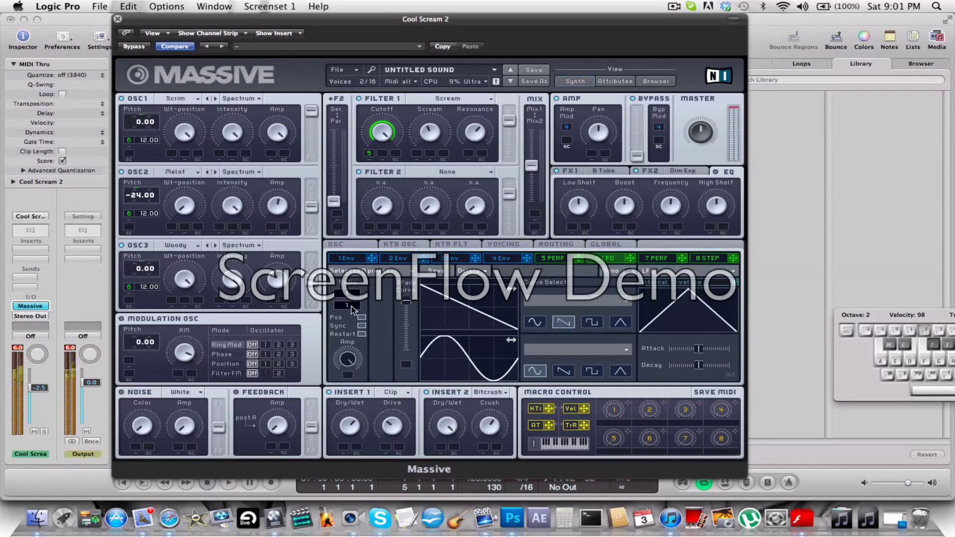
left_click_drag(352, 306, 352, 305)
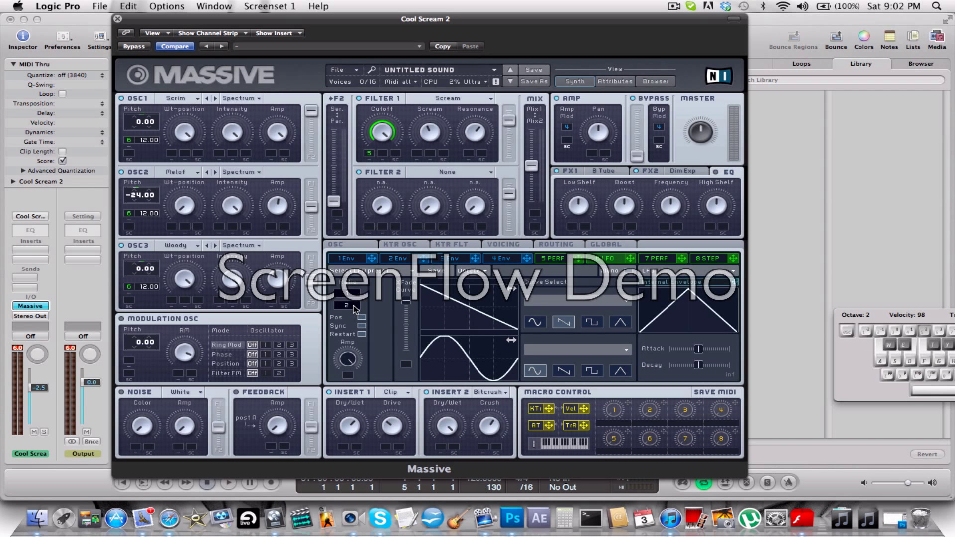
Step: In the Voicing settings, center the unison pan position at Mono, audition notes and set the trigger to Always
left_click(505, 245)
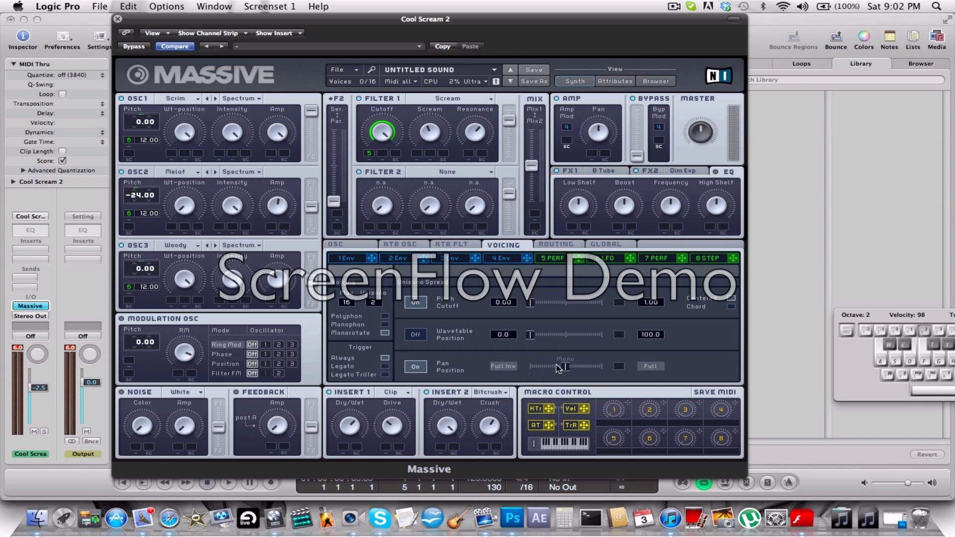
left_click_drag(567, 370, 565, 371)
key("t")
key("t")
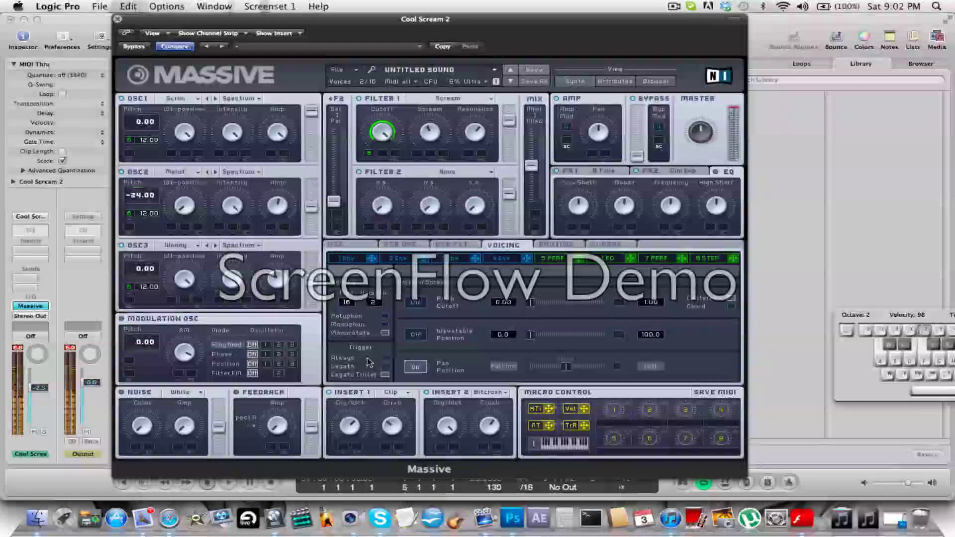
left_click(385, 358)
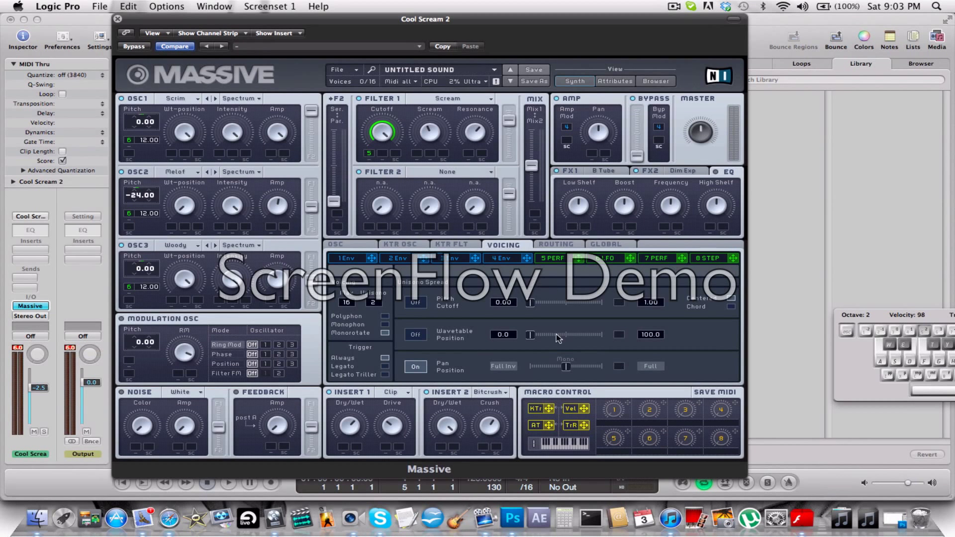
Step: Open envelope 4 and look through its list of envelope presets
left_click(505, 258)
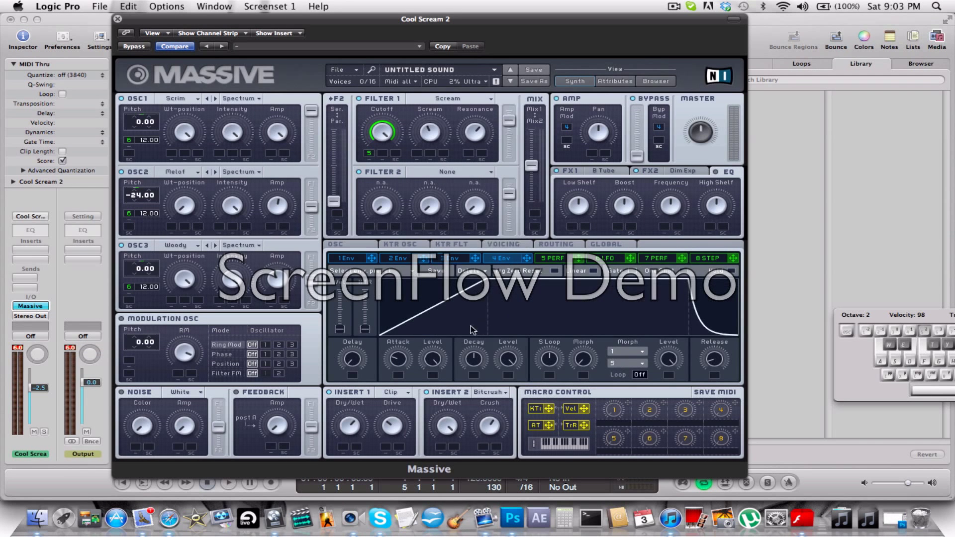
left_click(483, 277)
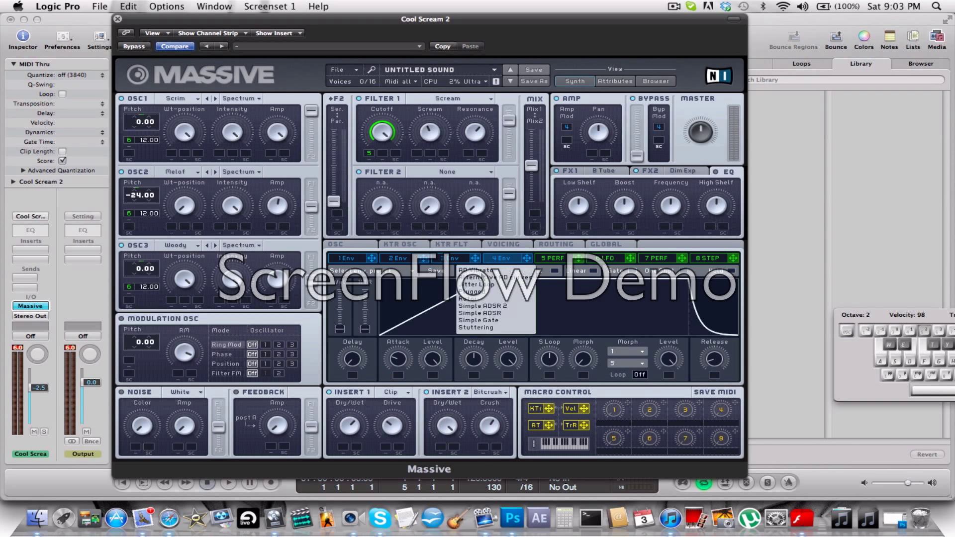
left_click(446, 275)
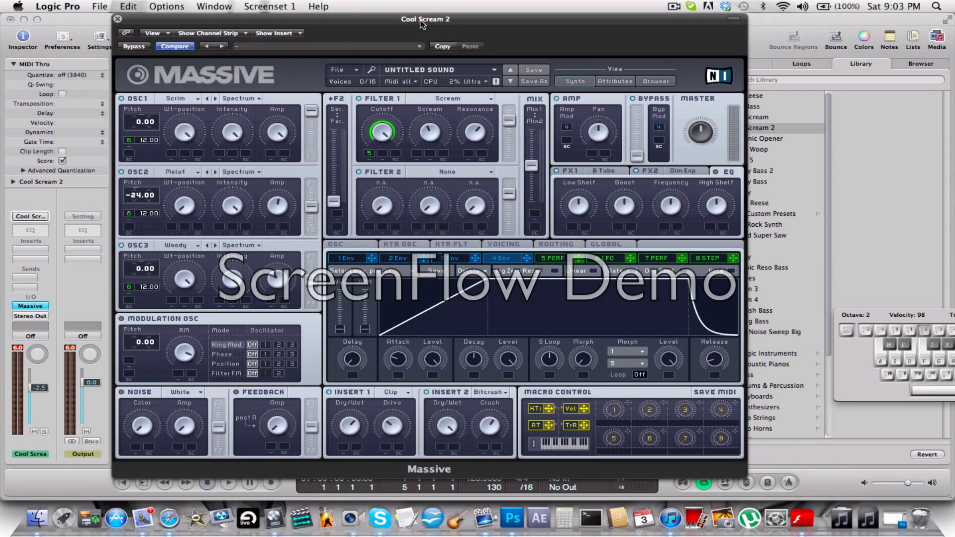
Step: Close the Massive plug-in window to return to the arrangement
left_click_drag(420, 23, 426, 21)
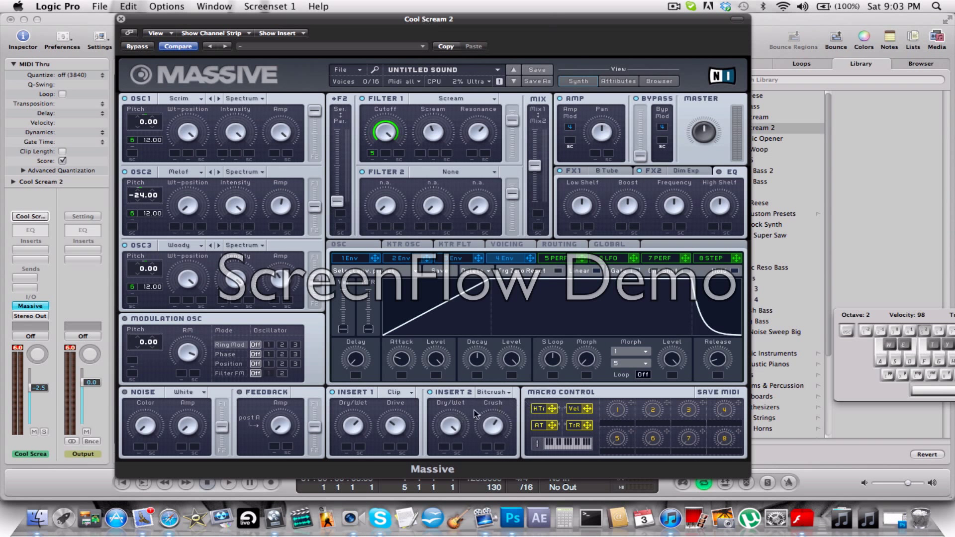
left_click(121, 19)
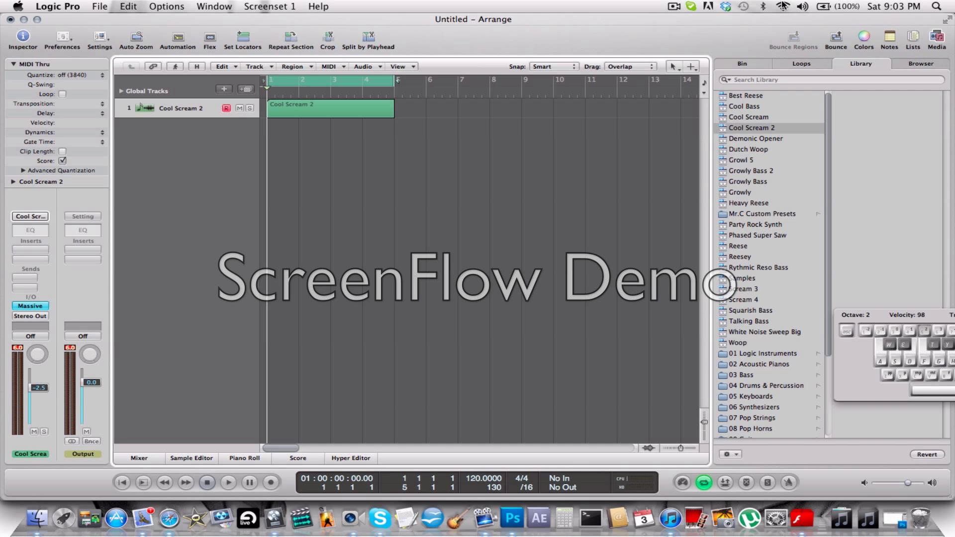
left_click(676, 7)
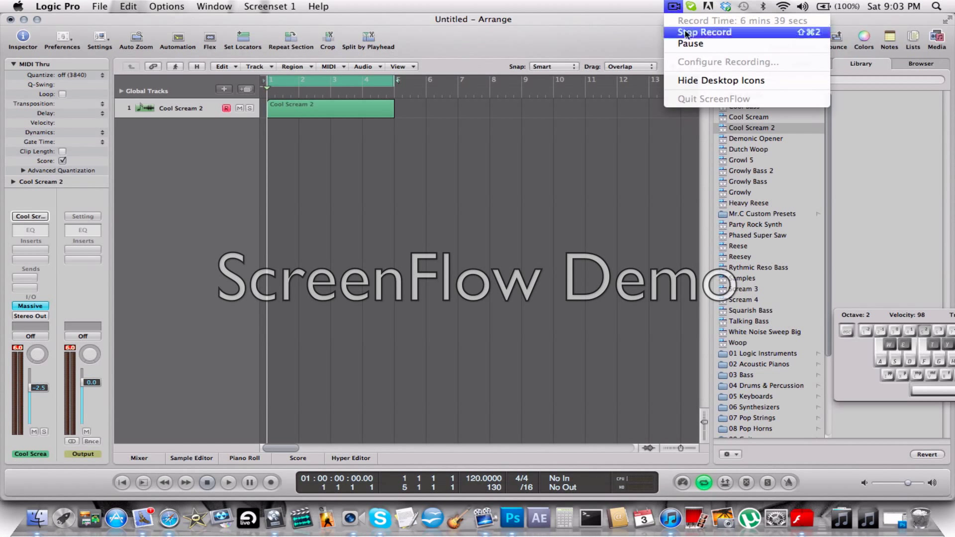